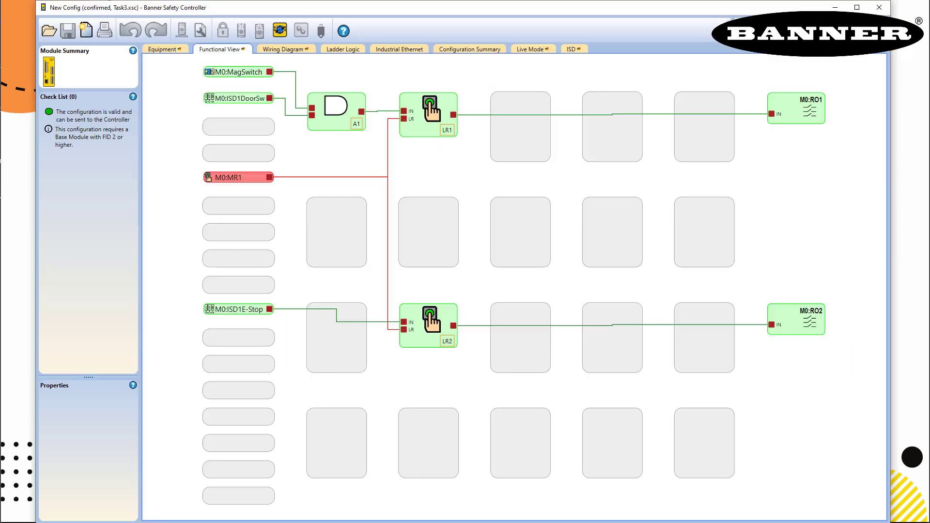
# - Exit live mode and open the Add Equipment list of status outputs from the Equipment tab
pyautogui.click(280, 30)
pyautogui.click(167, 50)
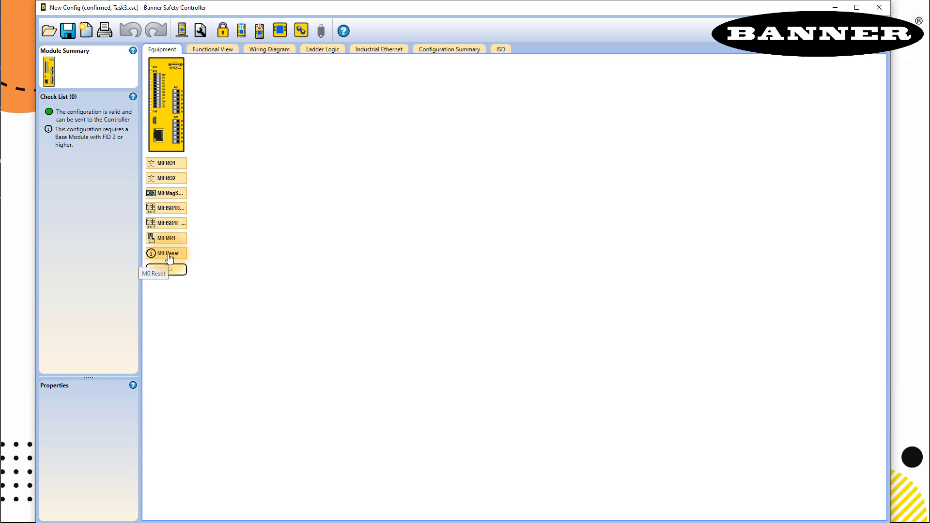
pyautogui.click(167, 270)
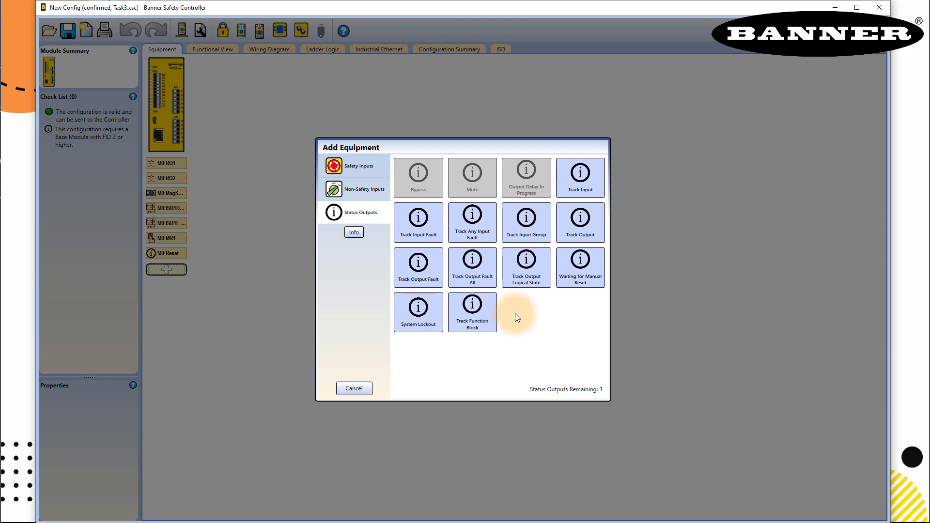
# - Add a Track Any Input Fault status output named 'Fault' on IO2
pyautogui.click(482, 236)
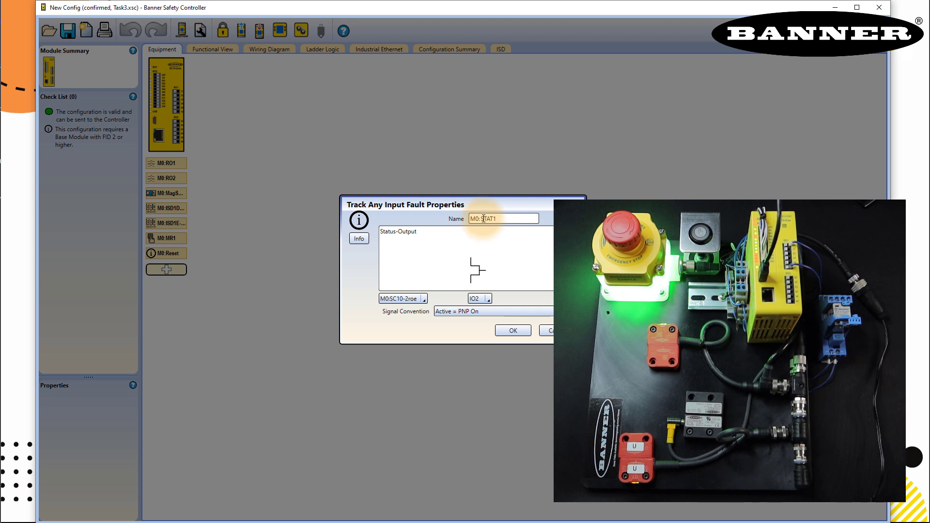
pyautogui.moveTo(483, 219); pyautogui.dragTo(514, 219)
pyautogui.write('Faul')
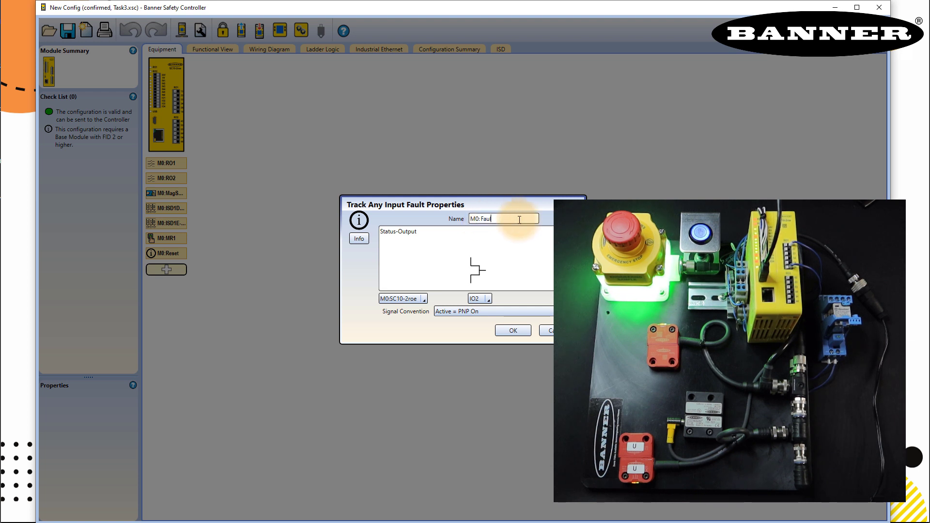
pyautogui.write('t')
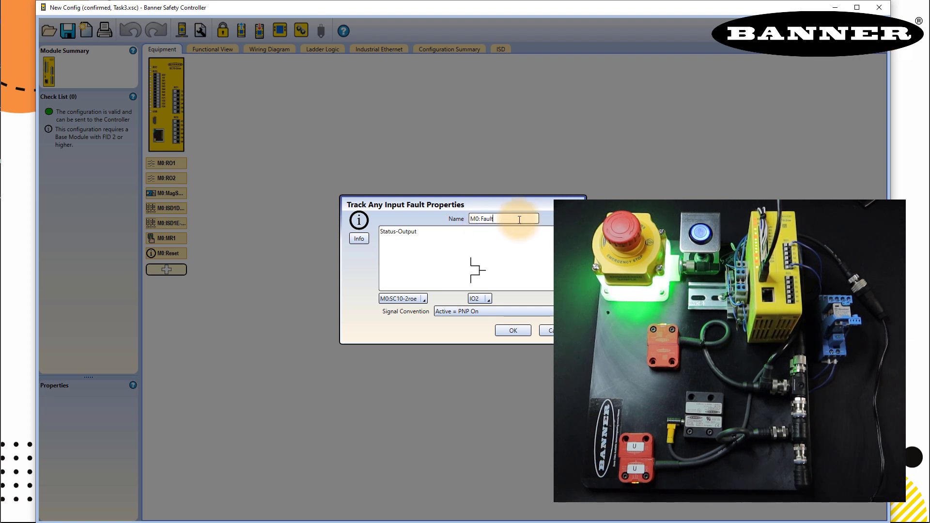
pyautogui.click(508, 330)
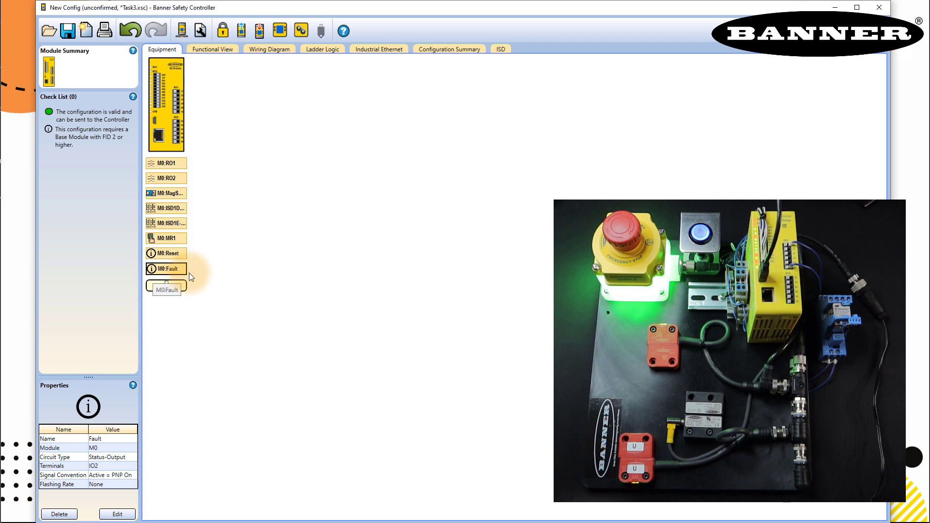
# - Check the Wiring Diagram to confirm M0:Fault is wired to terminal IO2
pyautogui.click(212, 50)
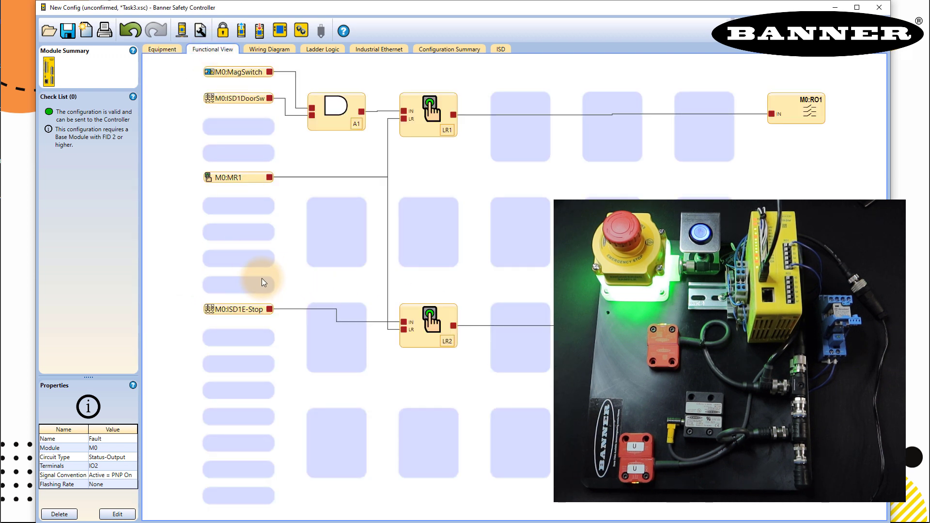
pyautogui.click(162, 49)
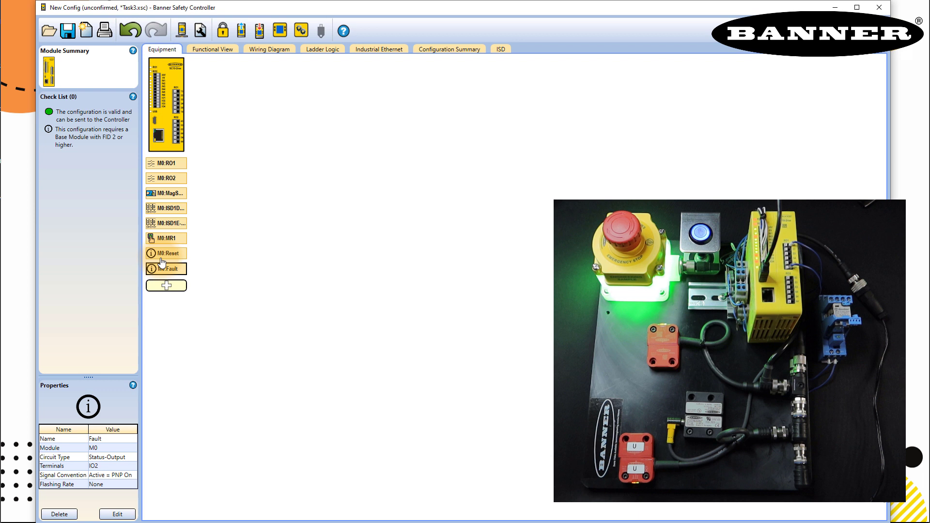
pyautogui.click(197, 241)
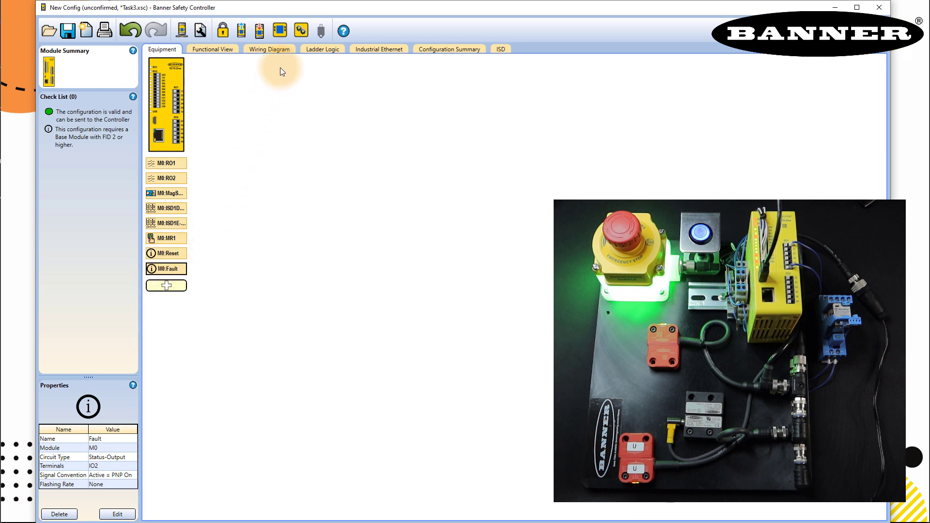
pyautogui.click(283, 50)
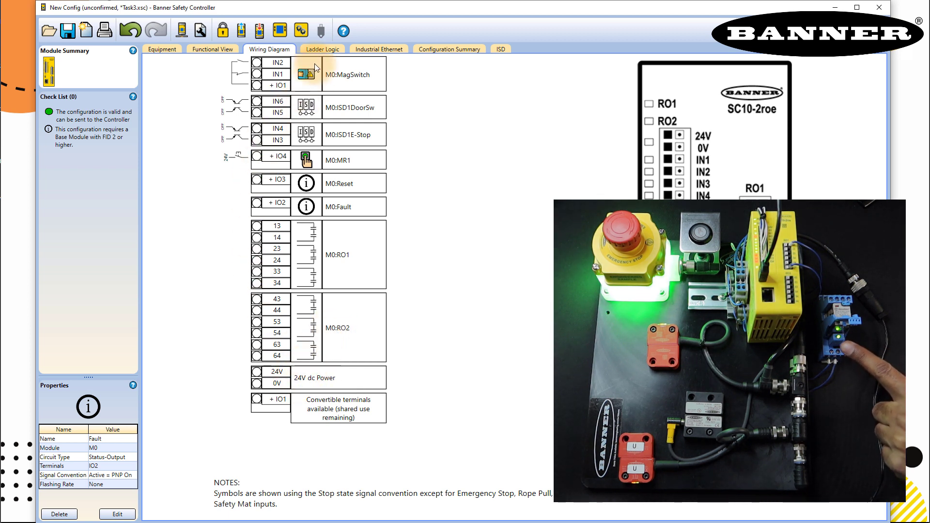
# - Save the project and start writing the configuration, entering the controller password and configuration mode
pyautogui.click(255, 36)
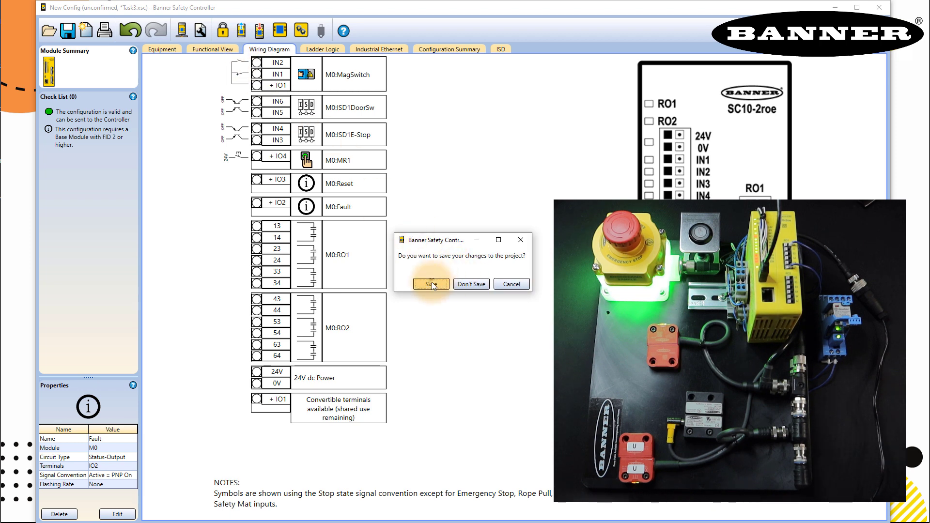
pyautogui.click(432, 283)
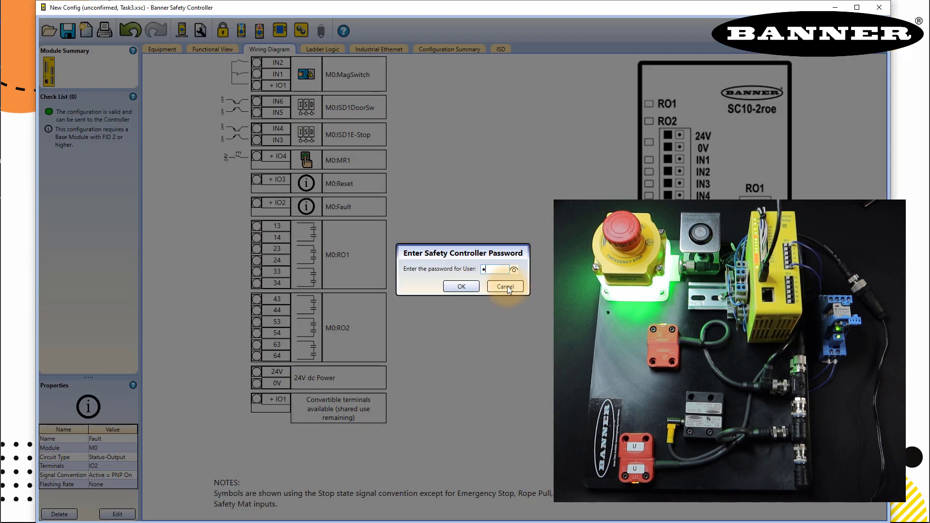
pyautogui.press('Return')
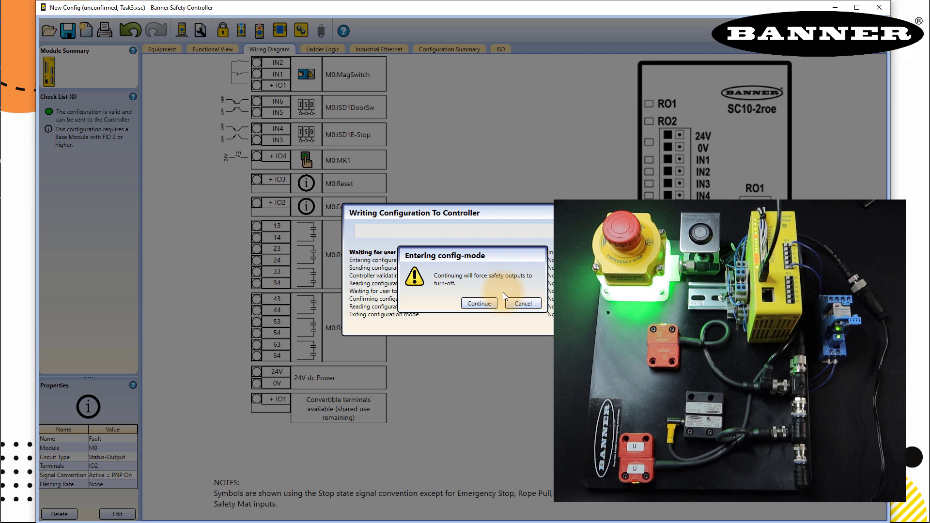
pyautogui.click(475, 303)
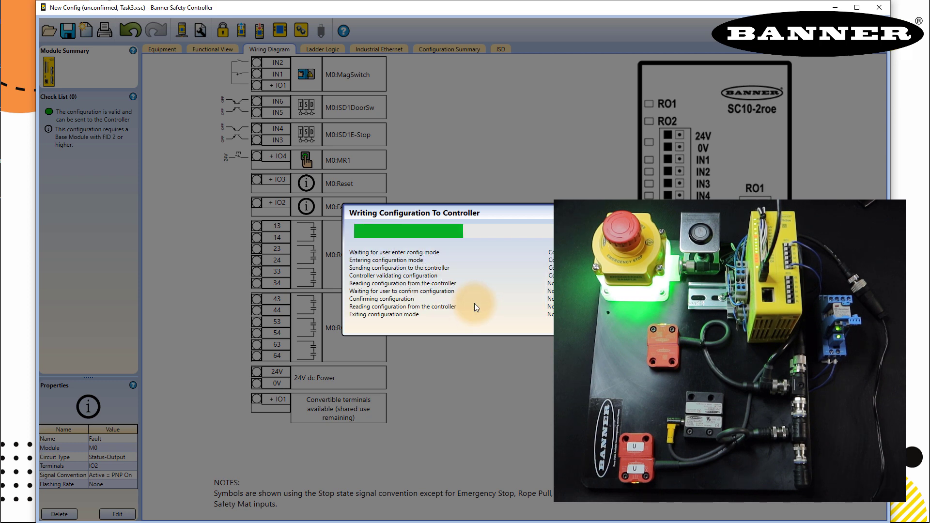
# - Confirm the configuration read back from the controller, keeping the existing passwords
pyautogui.scroll(-5, 557, 368)
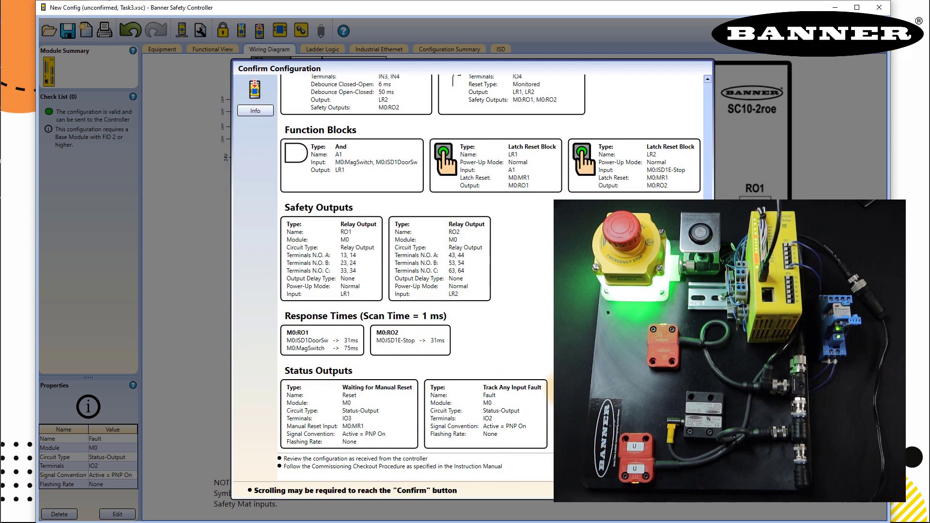
pyautogui.click(654, 466)
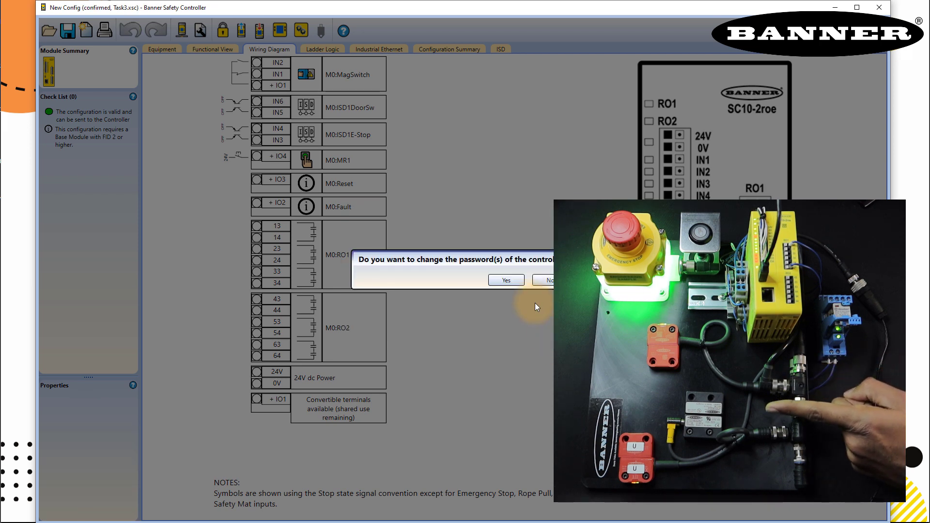
pyautogui.click(542, 282)
pyautogui.click(537, 285)
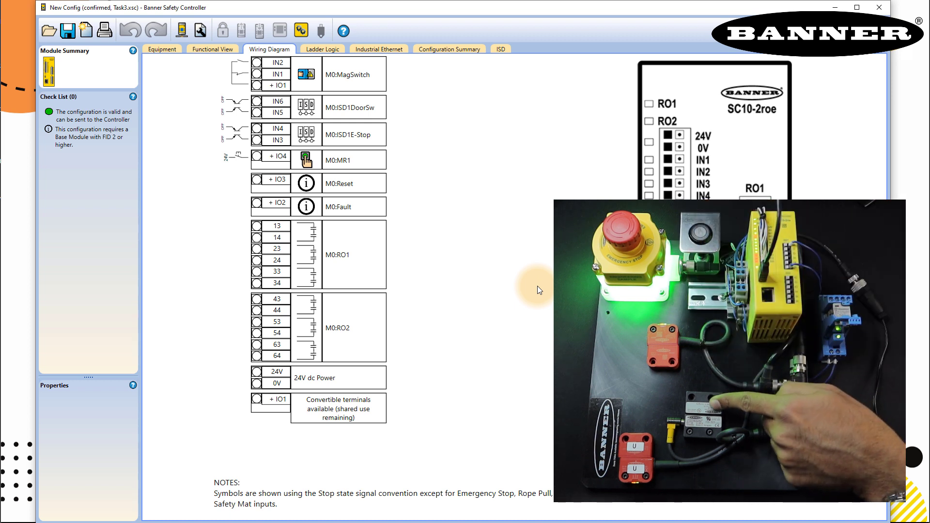
# - Go live and view live terminal states on the Wiring Diagram, with M0:Fault off
pyautogui.click(168, 51)
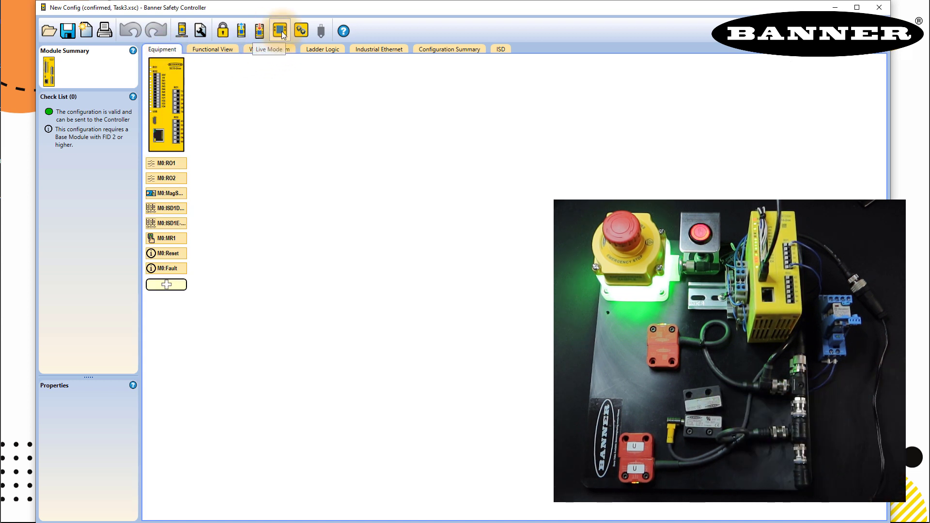
pyautogui.click(281, 31)
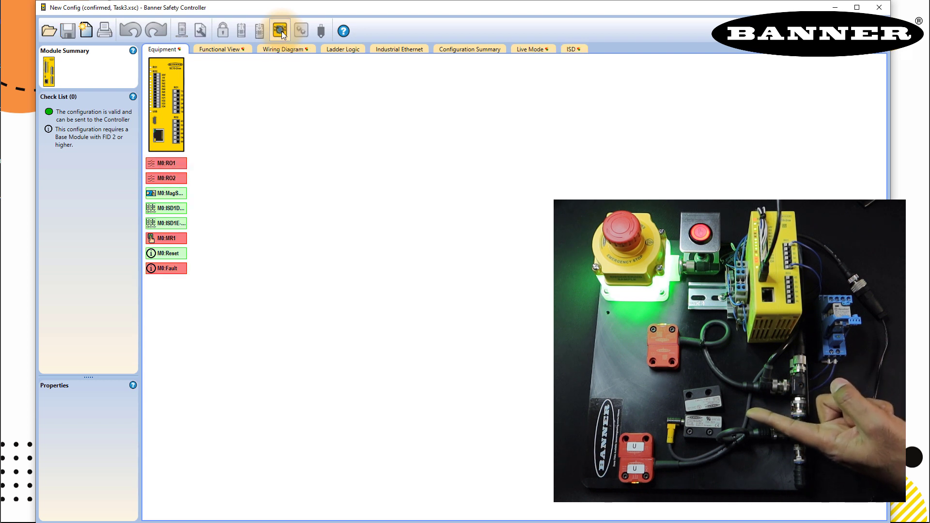
pyautogui.click(529, 50)
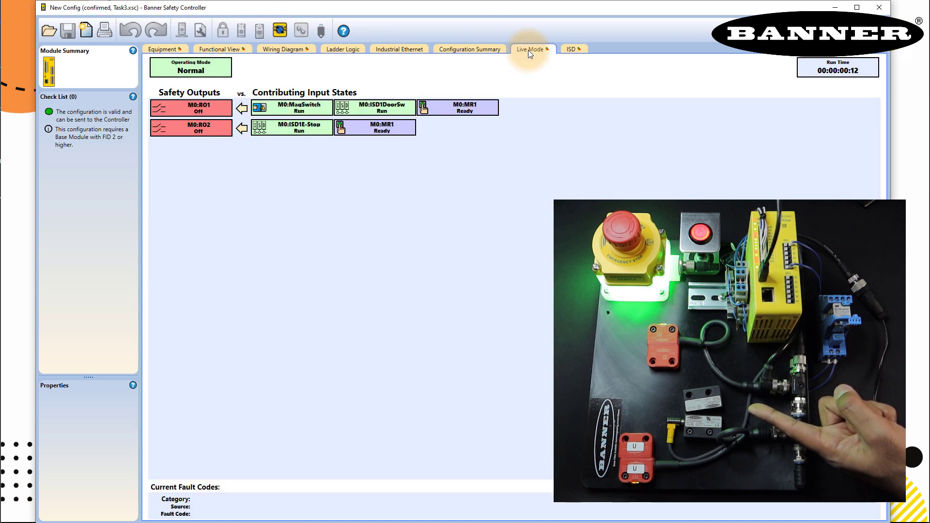
pyautogui.click(574, 50)
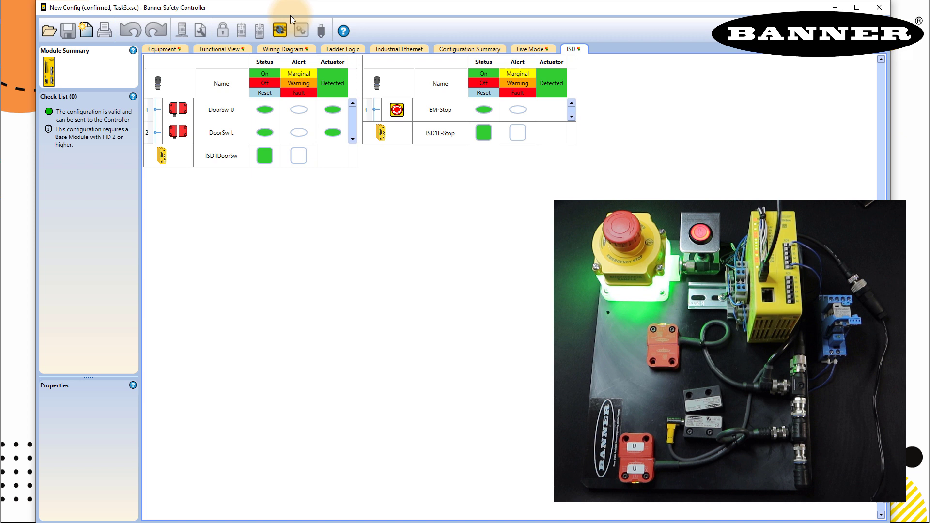
pyautogui.click(273, 49)
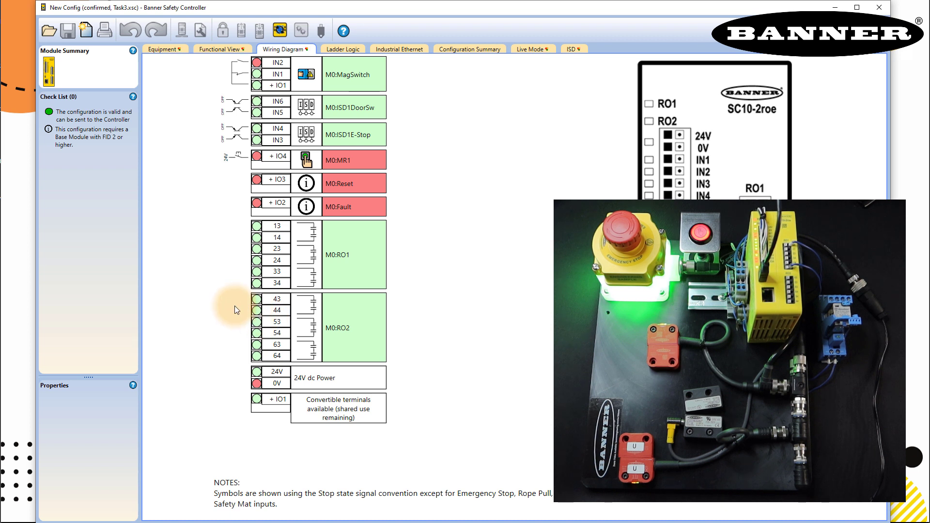
# - View the live ISD tables, where a M0:MagSwitch Input 2.2 fault code appears
pyautogui.click(533, 50)
pyautogui.click(569, 49)
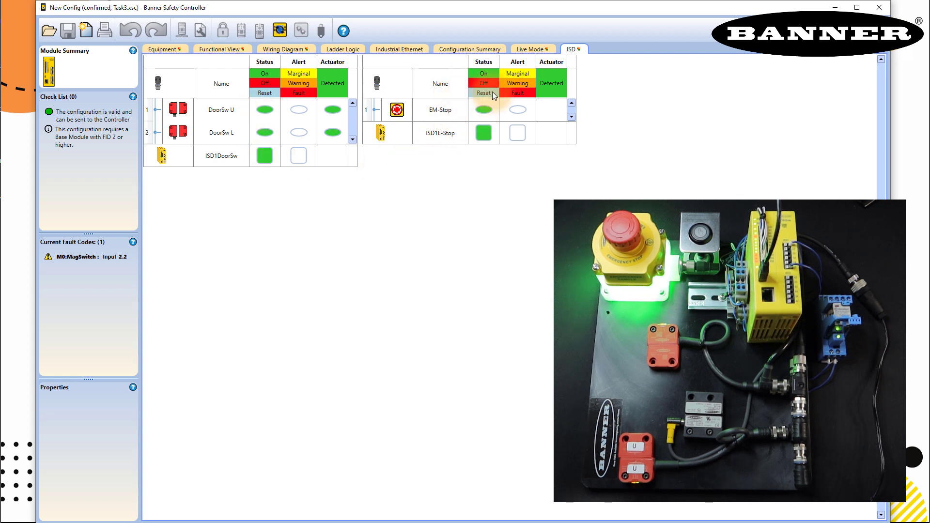
# - Return to the live Wiring Diagram, now showing the MagSwitch fault cleared and M0:RO1 on
pyautogui.click(218, 49)
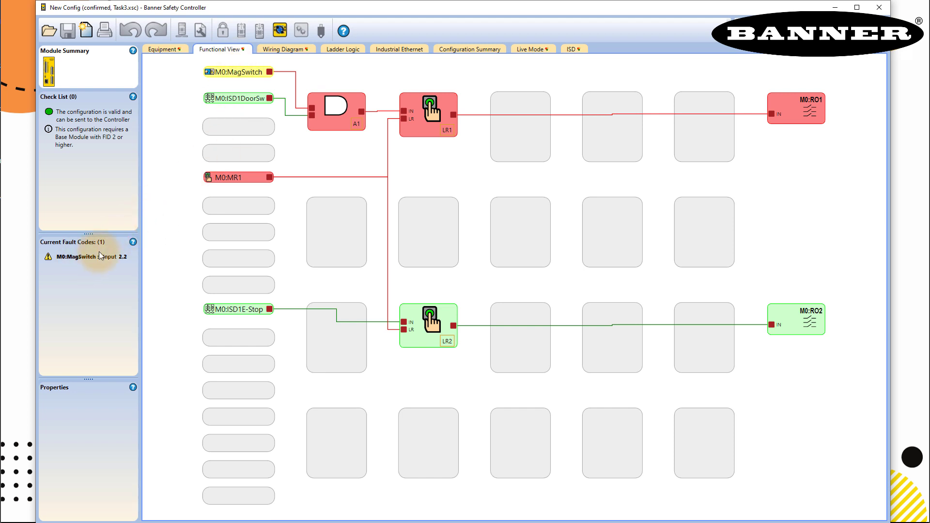
pyautogui.click(297, 54)
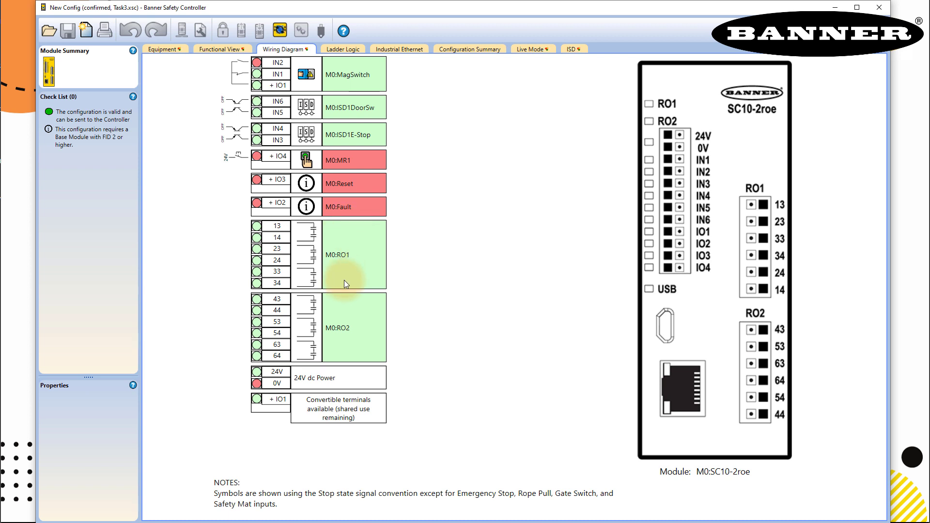
# - Show the Live Mode overview of safety outputs and their input states
pyautogui.click(528, 50)
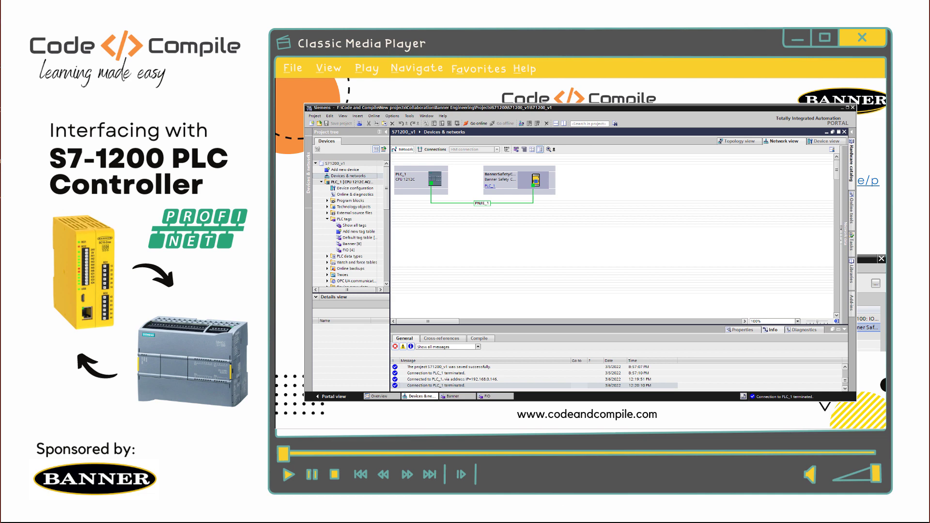
# - Verify the Banner GSD file is already installed in TIA Portal's GSD manager, then minimize TIA Portal
pyautogui.click(392, 116)
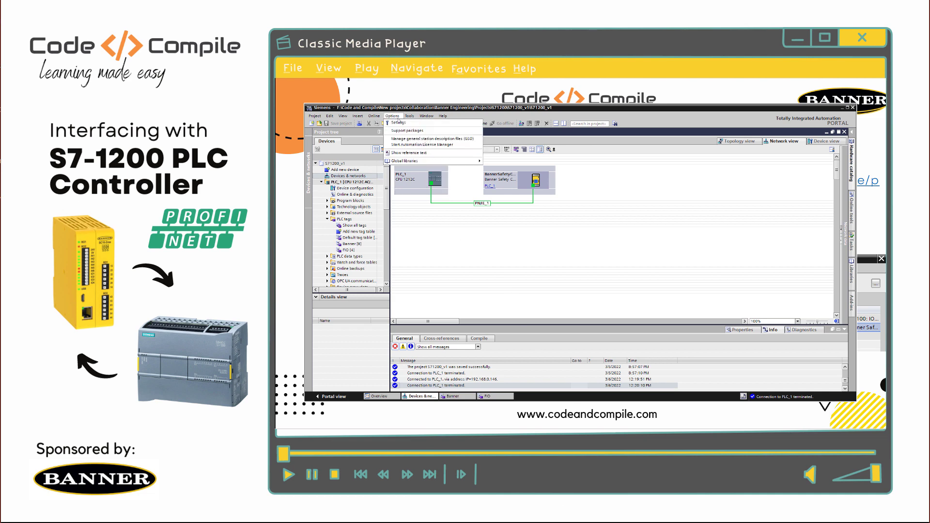
pyautogui.click(434, 139)
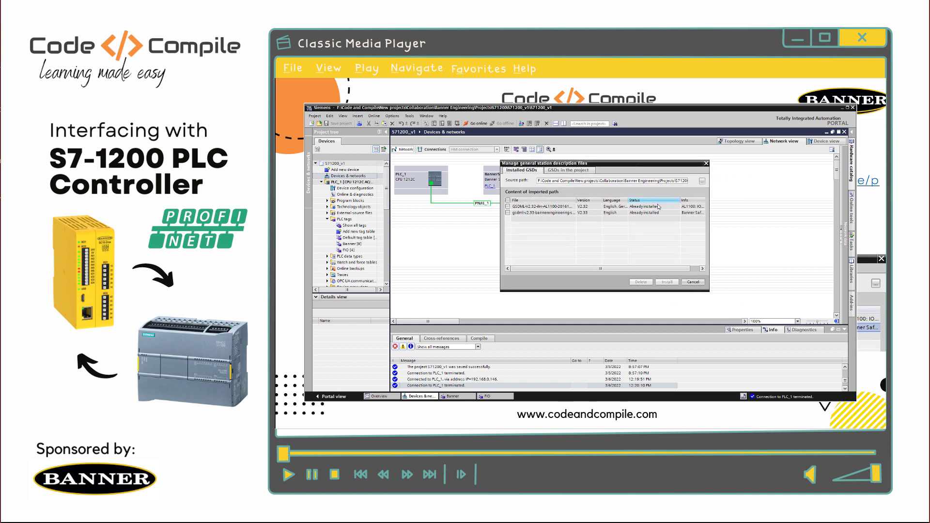
pyautogui.click(672, 215)
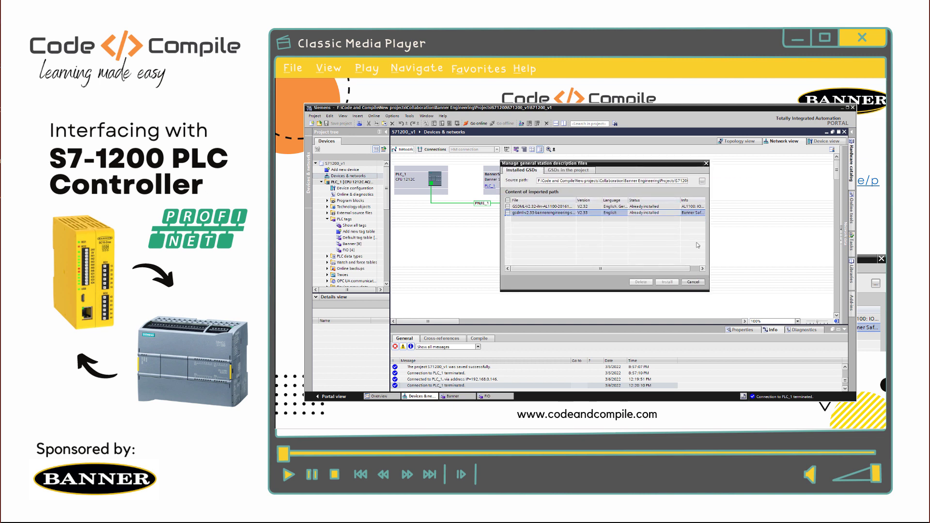
pyautogui.moveTo(679, 269); pyautogui.dragTo(692, 271)
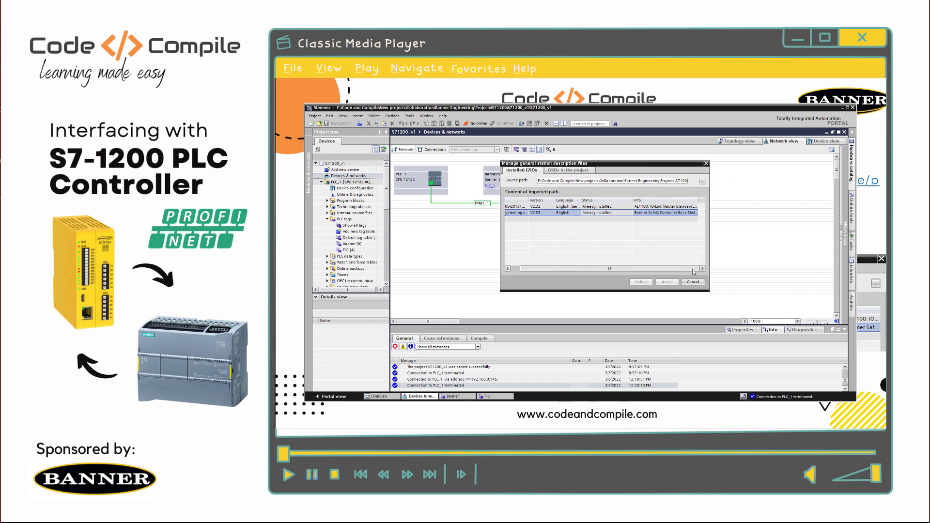
pyautogui.moveTo(686, 272); pyautogui.dragTo(648, 275)
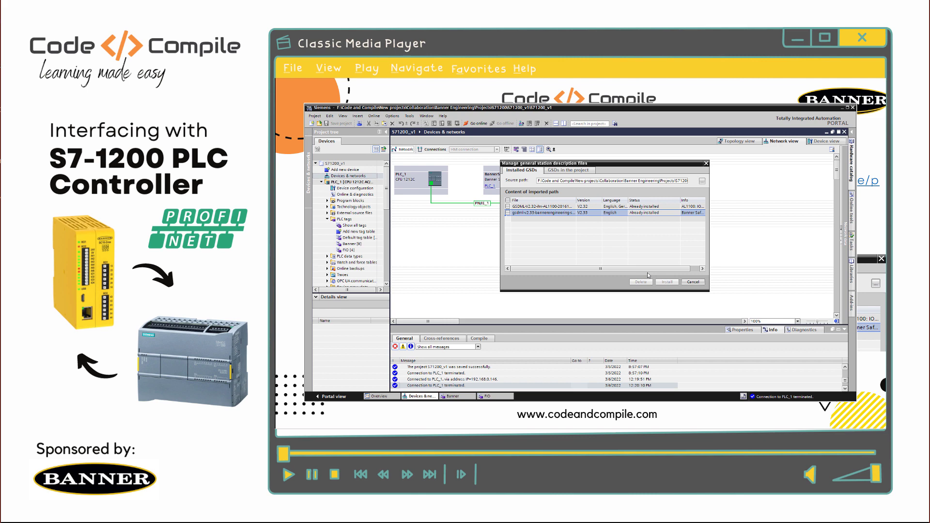
pyautogui.click(693, 282)
pyautogui.click(843, 109)
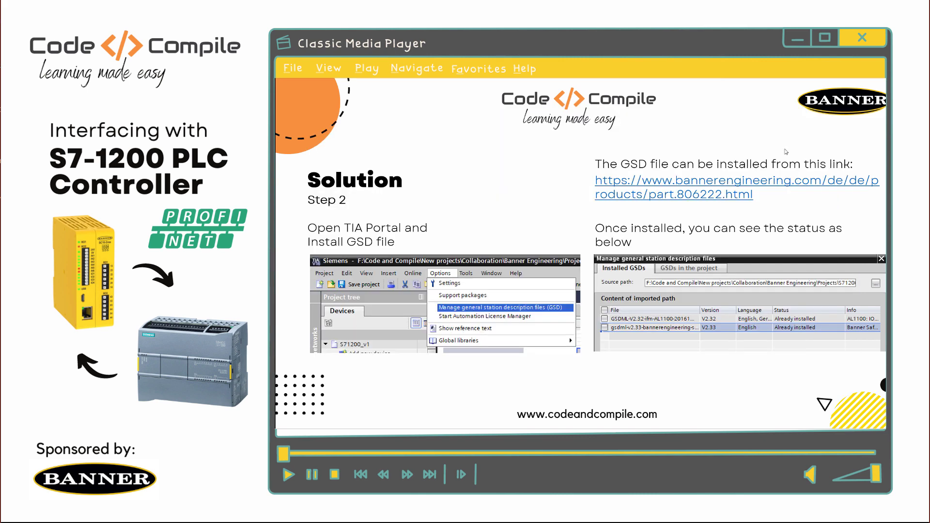